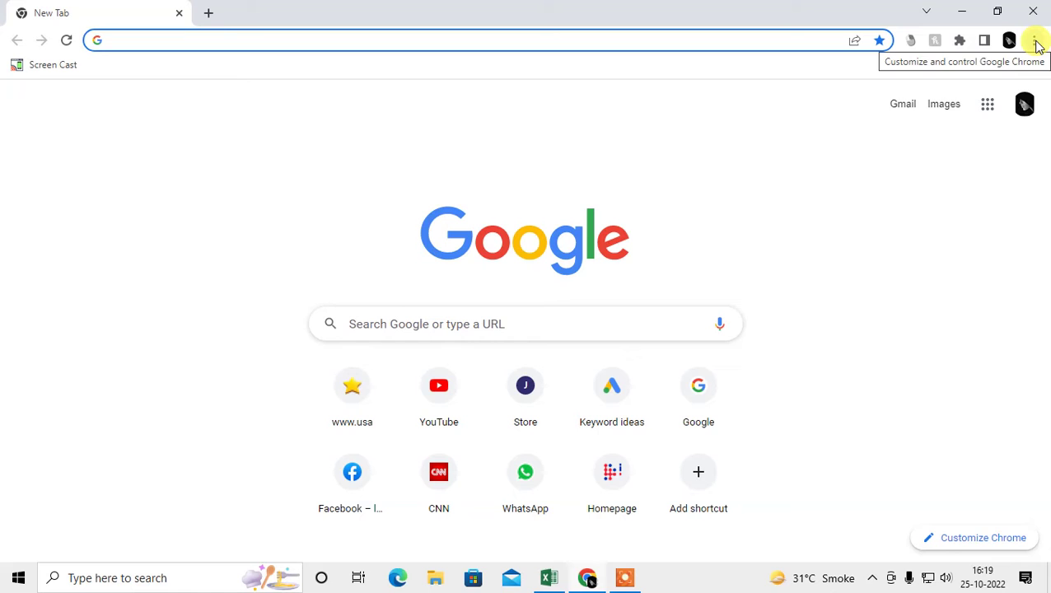
Go to Chrome Settings > Autofill > Password Manager.
left_click(1035, 42)
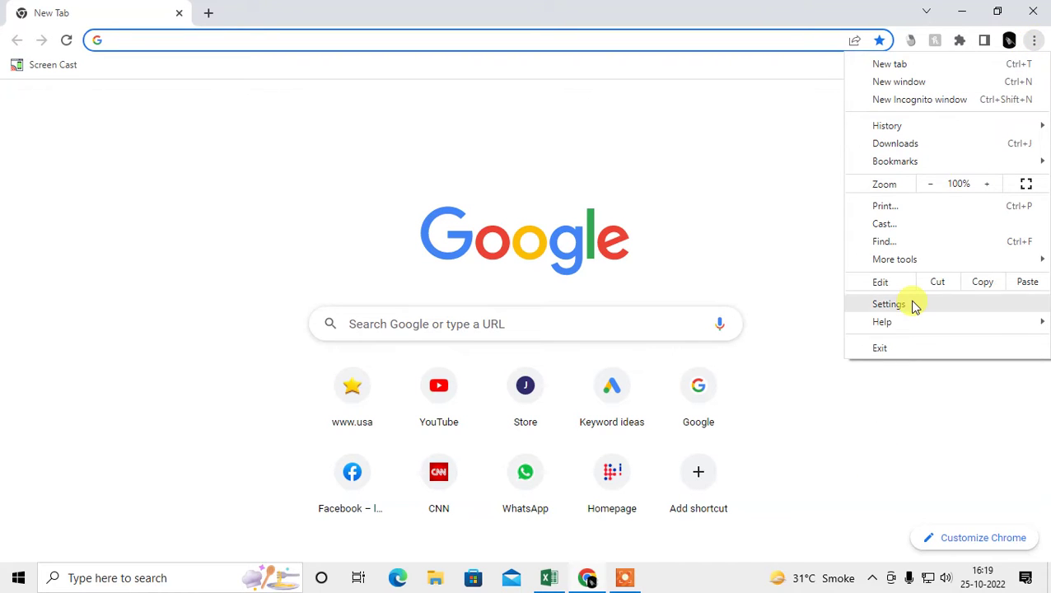
left_click(889, 304)
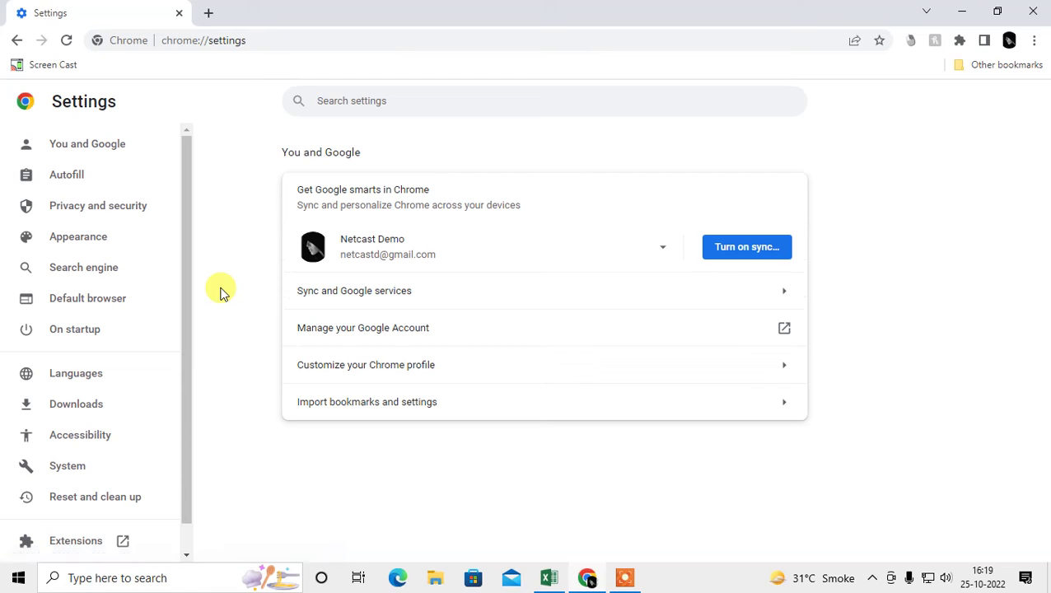
left_click(79, 181)
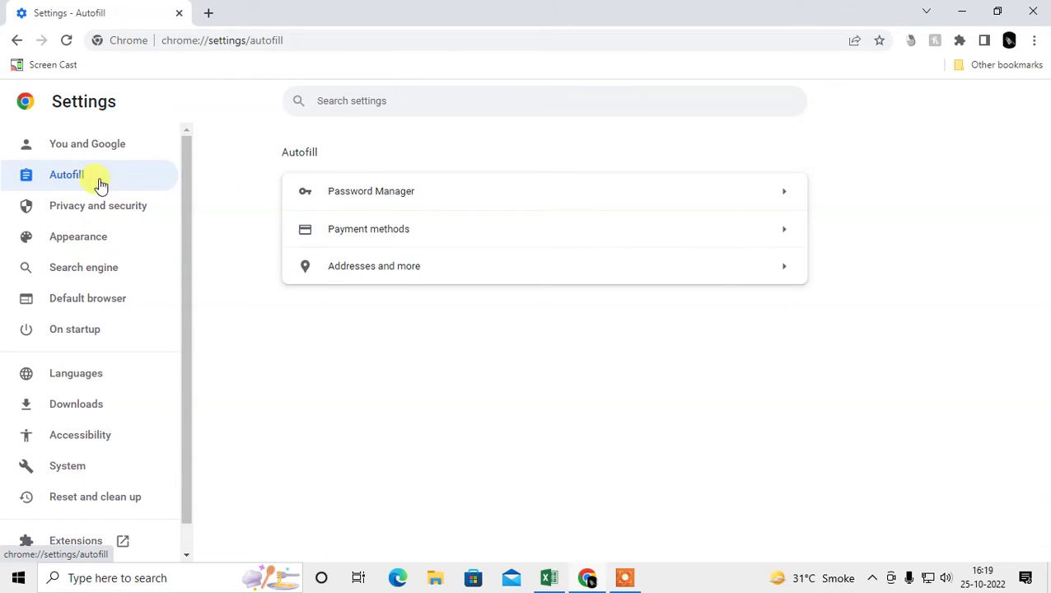
left_click(446, 199)
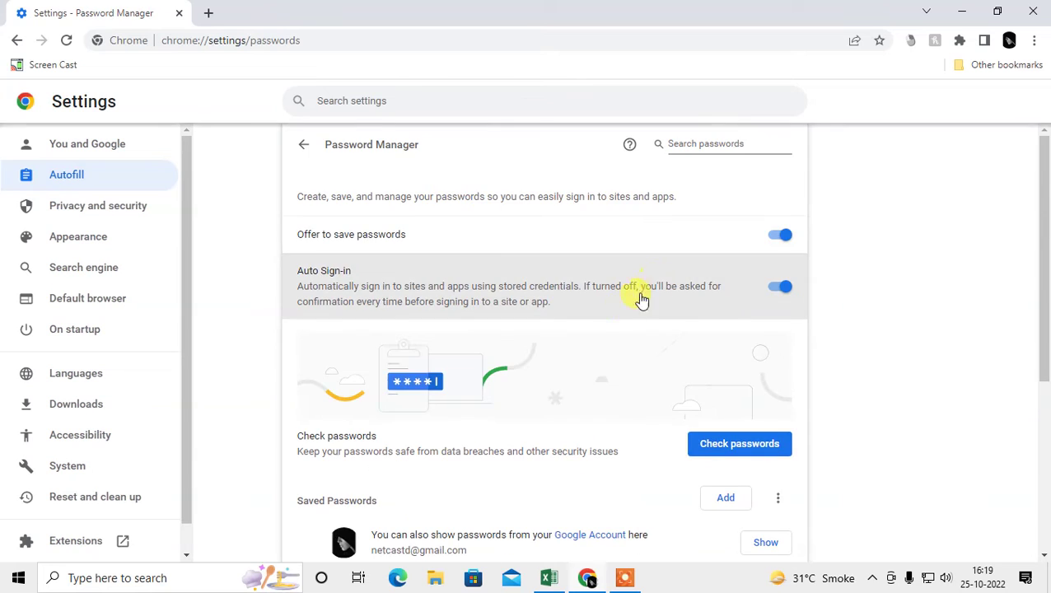
scroll(605, 318, "down", 3)
scroll(780, 258, "up", 3)
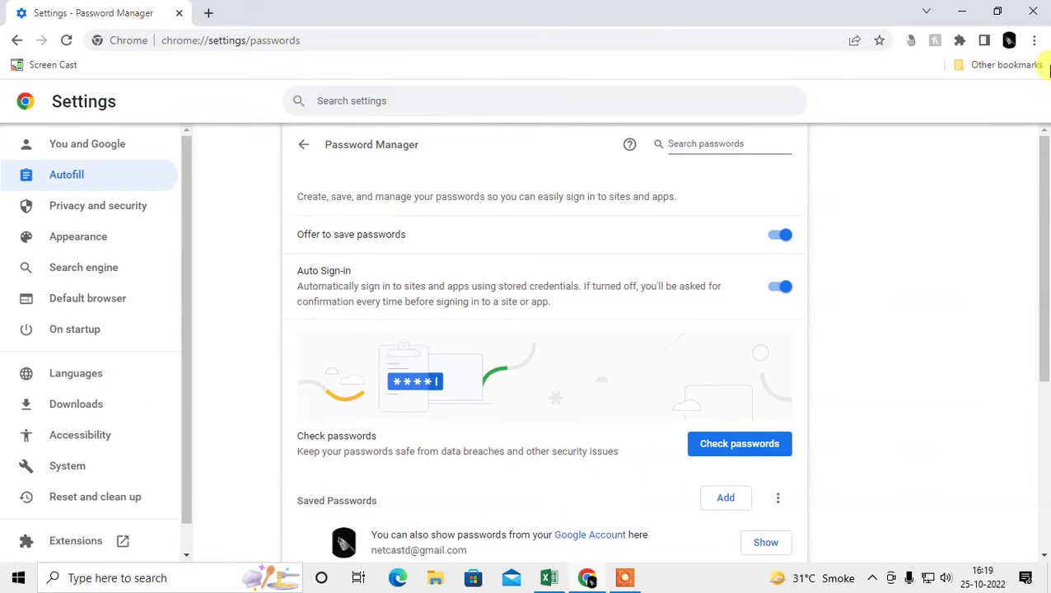
Check the profile menu and scroll through the three saved site passwords.
left_click(1009, 41)
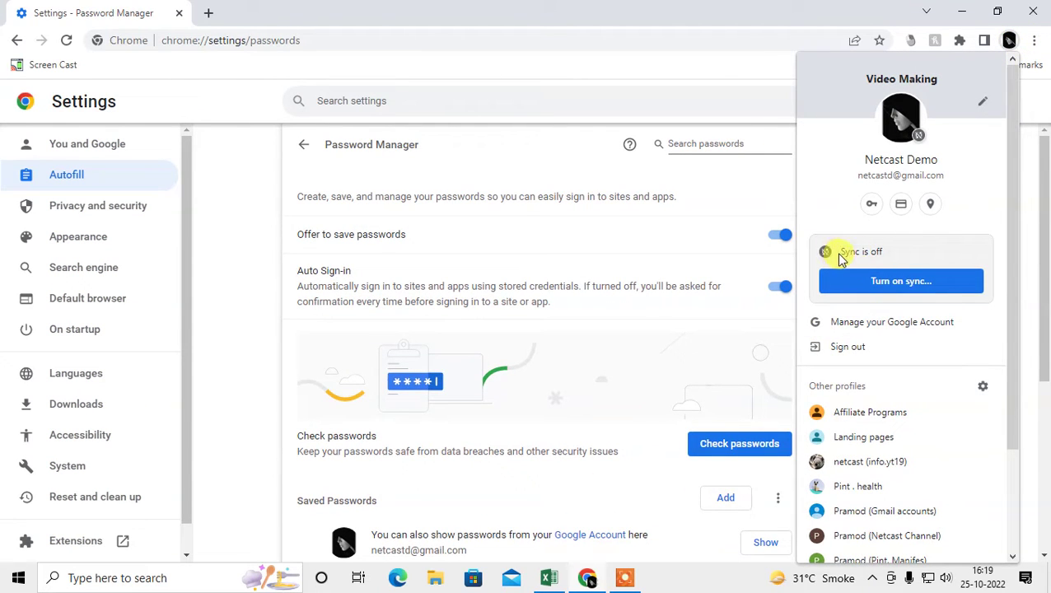
left_click(265, 133)
scroll(639, 440, "down", 5)
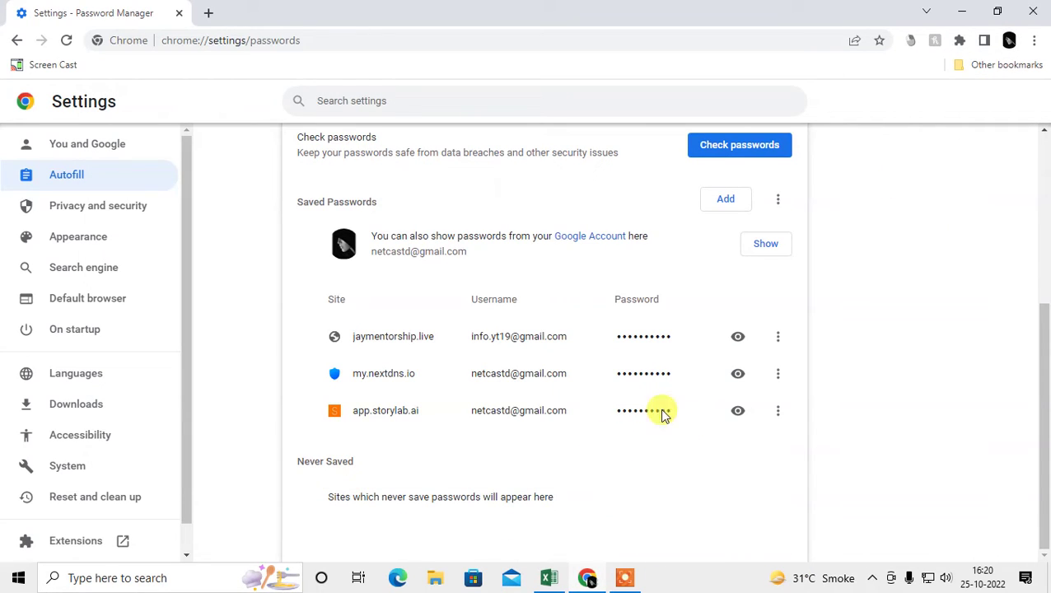
left_click(1010, 41)
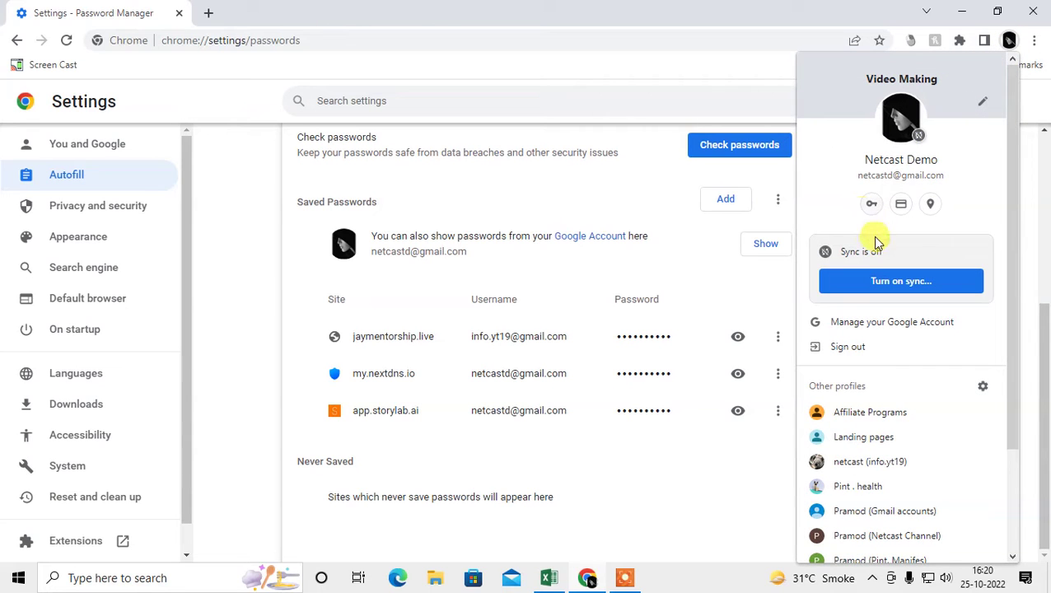
left_click(212, 102)
scroll(446, 422, "up", 1)
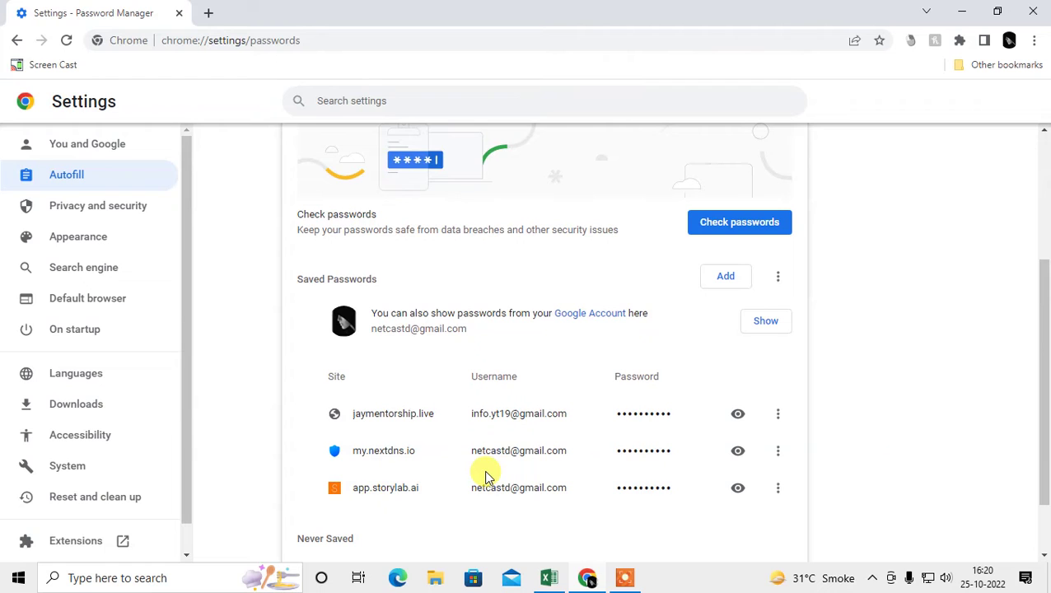
scroll(488, 476, "down", 1)
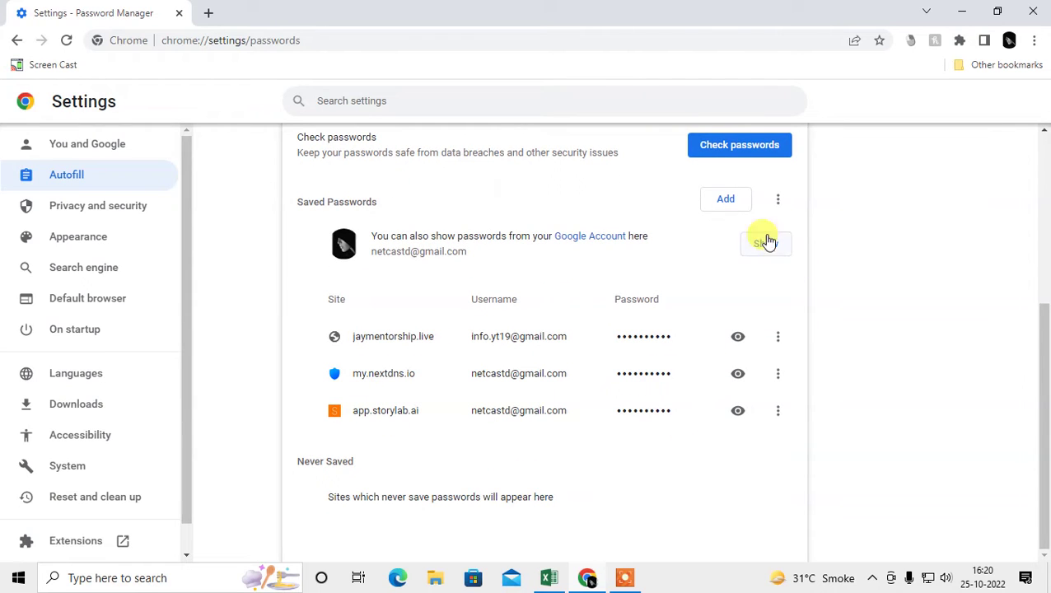
scroll(708, 428, "up", 1)
scroll(712, 435, "up", 4)
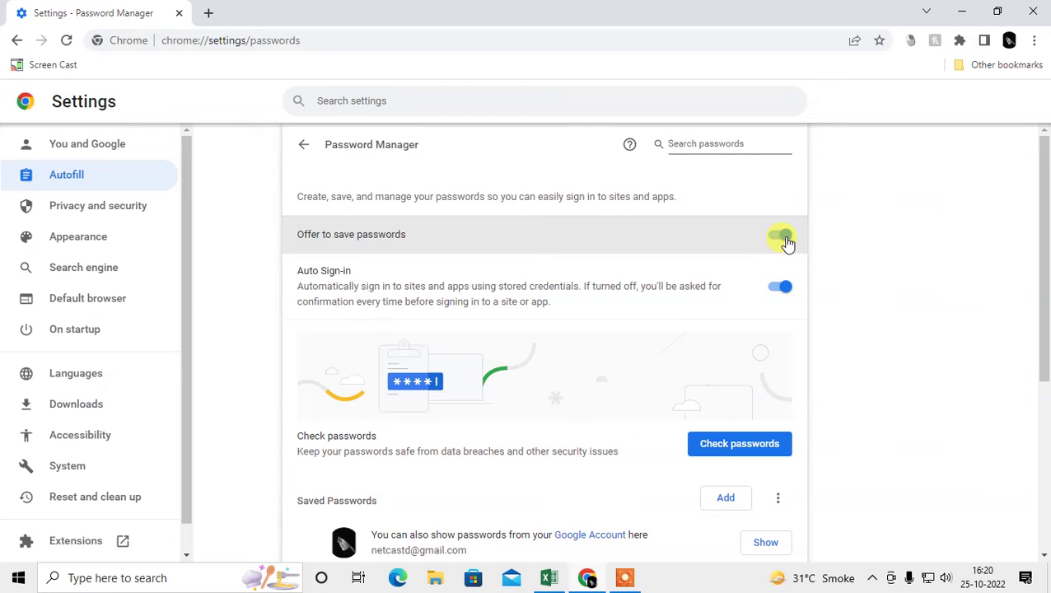
Turn off Offer to save passwords and check the jaymentorship.live password's options.
left_click(781, 237)
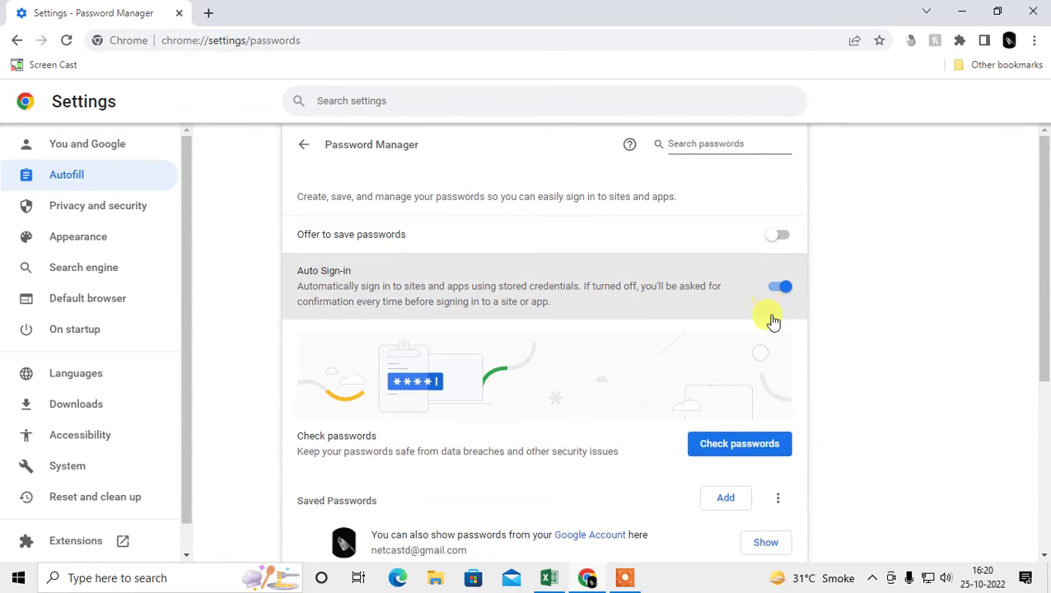
scroll(772, 322, "down", 4)
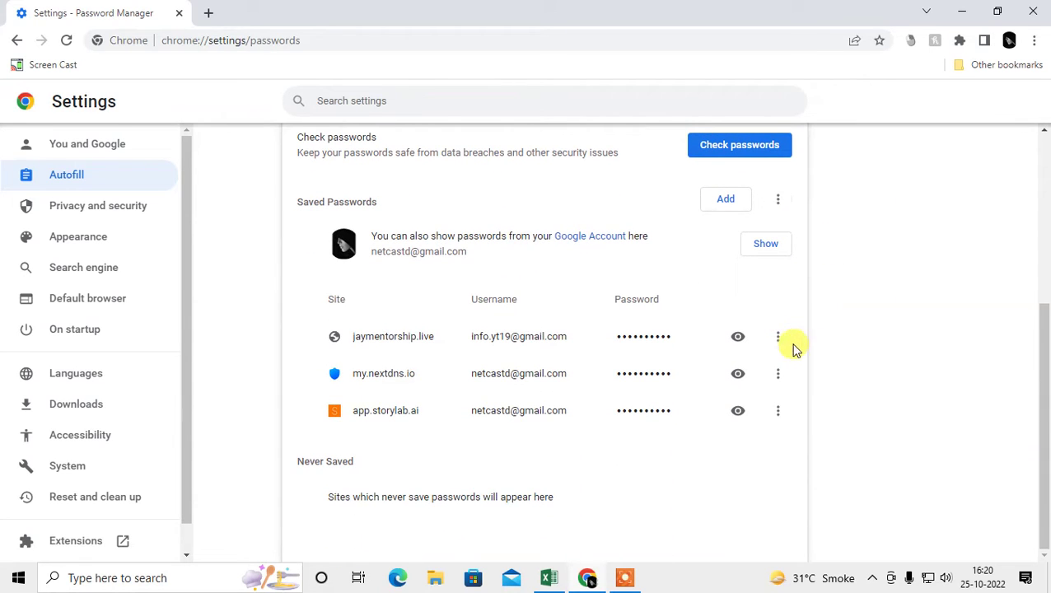
left_click(779, 337)
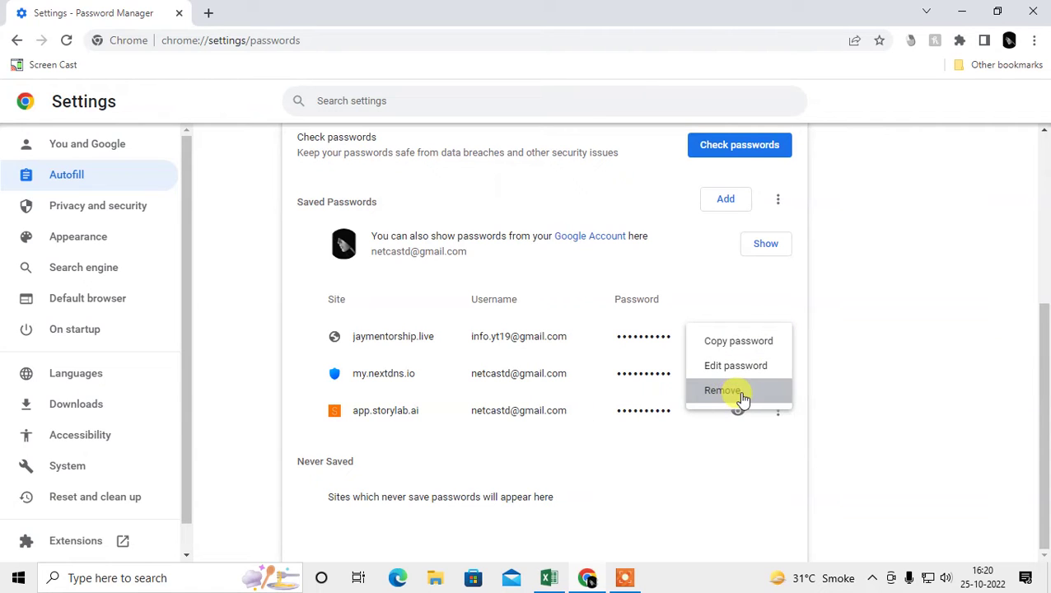
left_click(824, 380)
Review the export, app.storylab.ai and my.nextdns.io menus without removing any password.
left_click(774, 203)
left_click(875, 221)
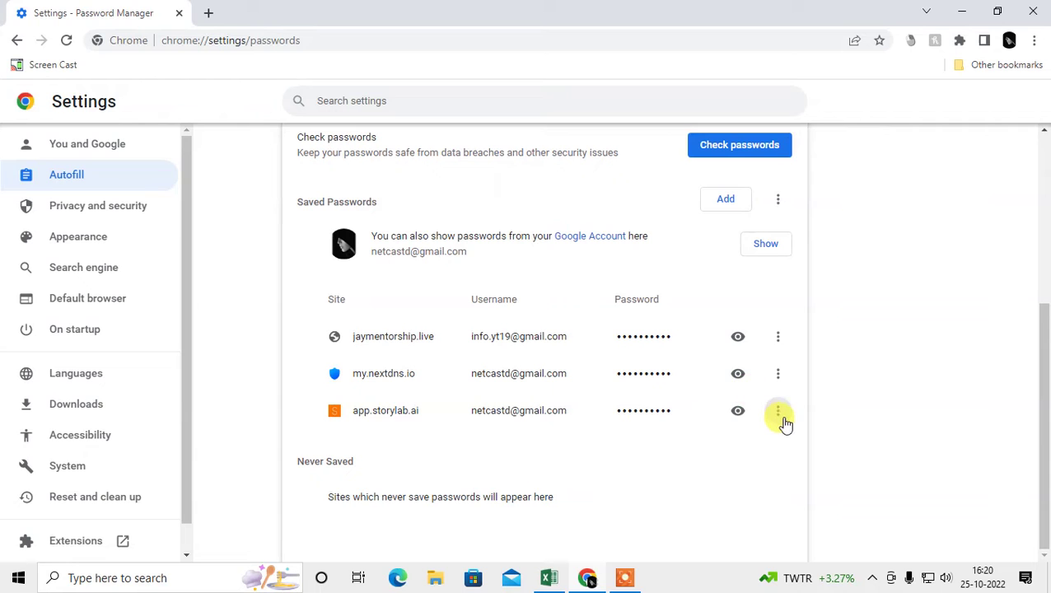
left_click(781, 416)
left_click(785, 375)
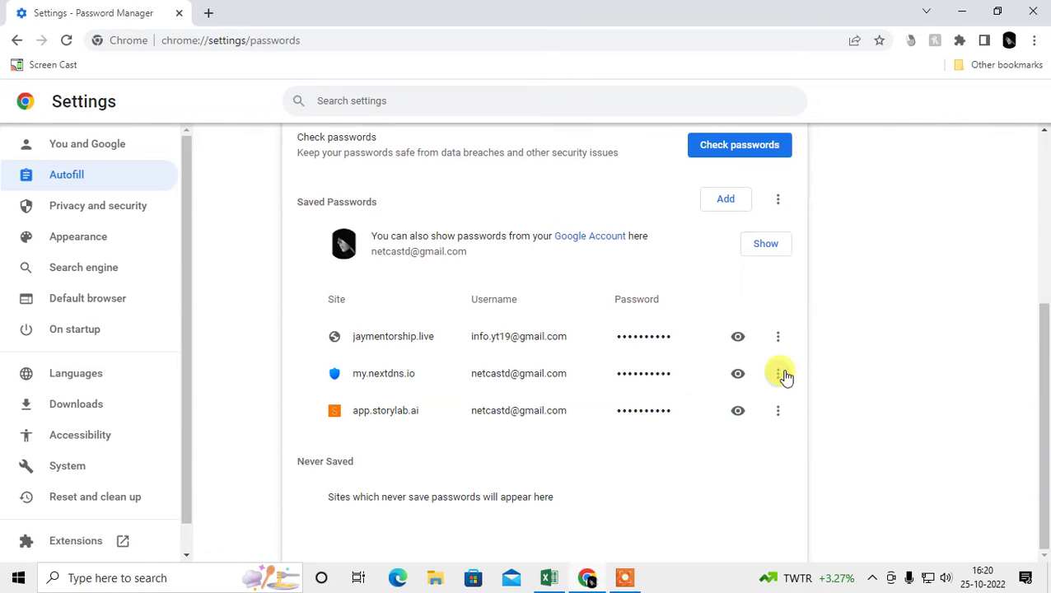
left_click(780, 380)
left_click(882, 384)
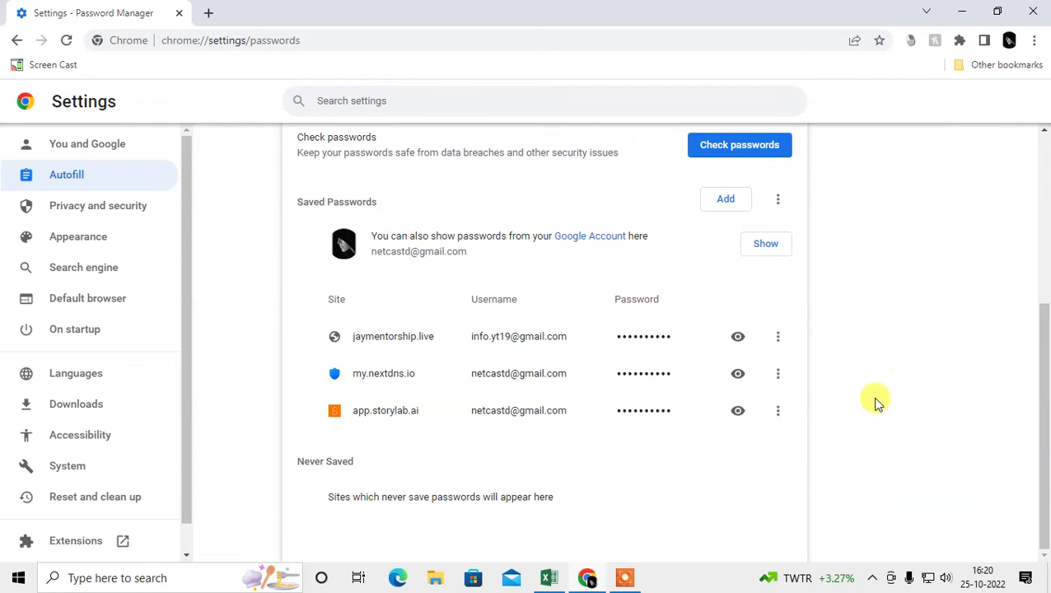
scroll(886, 461, "up", 1)
scroll(889, 474, "up", 3)
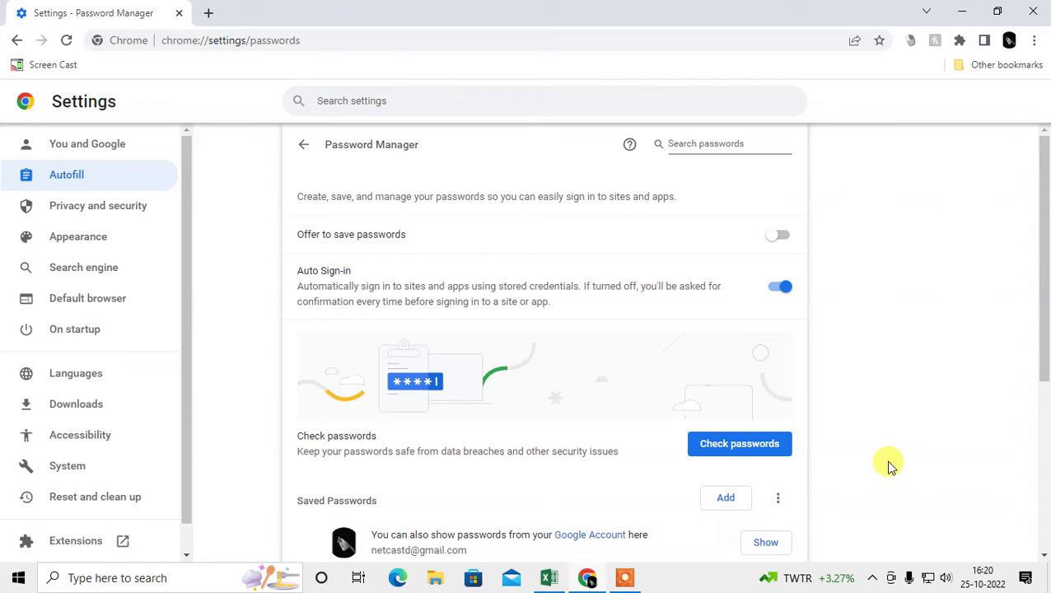
Open a new tab and go to the Google Account management page.
left_click(210, 14)
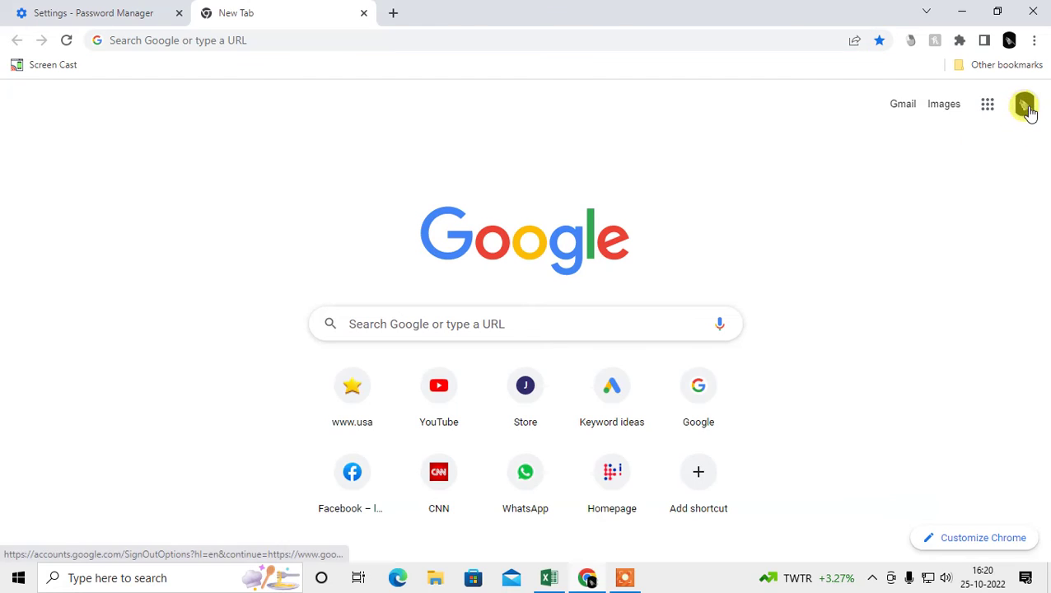
left_click(1024, 106)
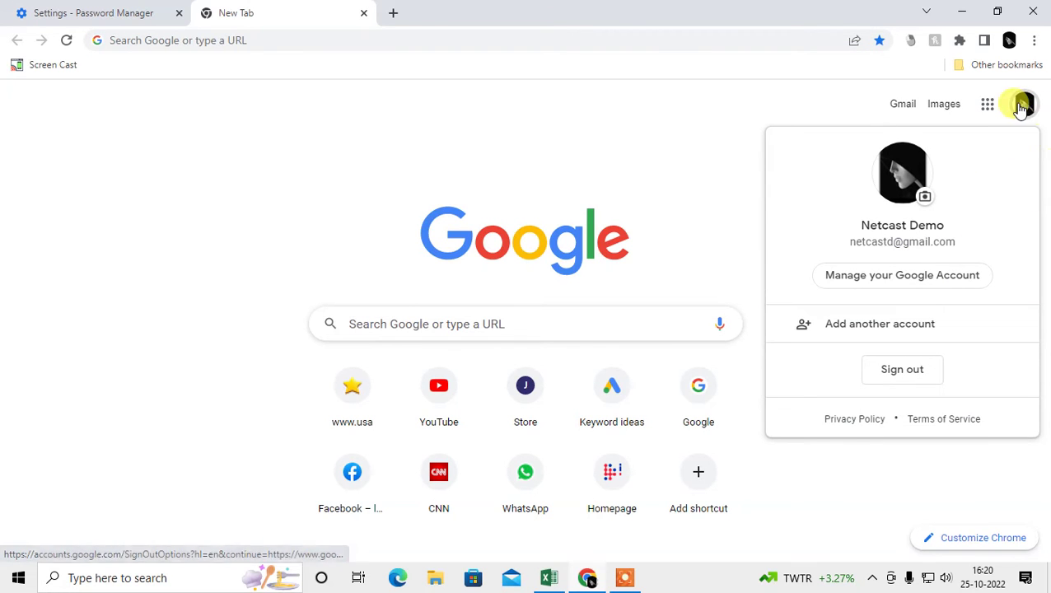
left_click(1029, 111)
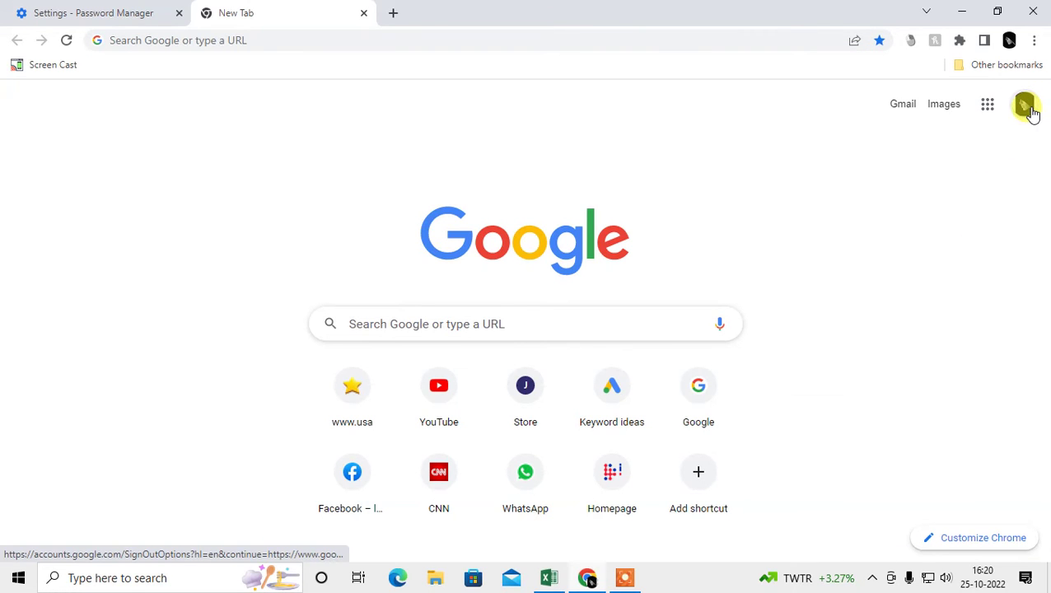
left_click(1026, 107)
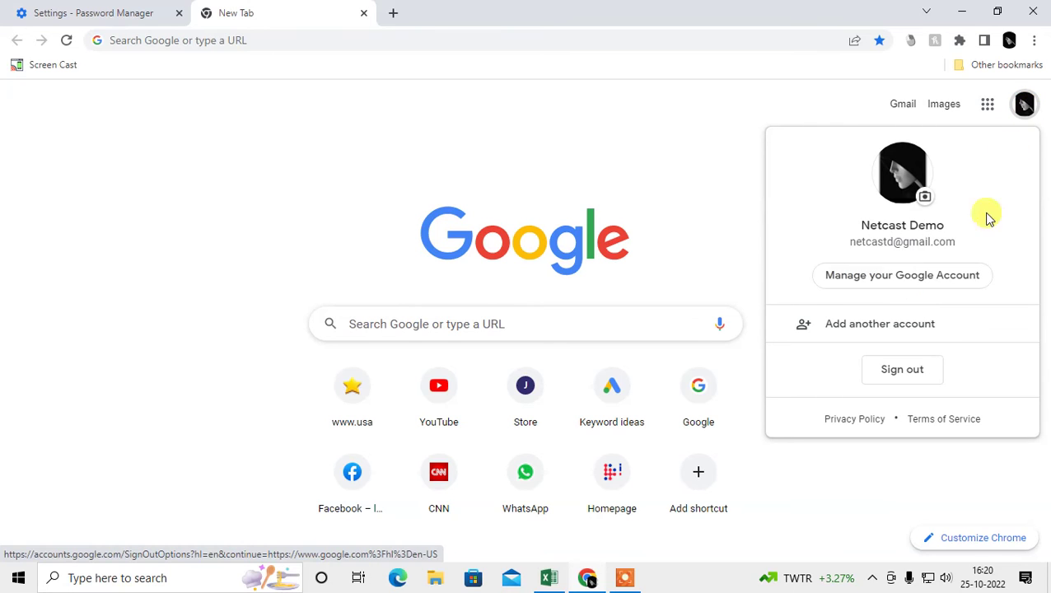
left_click(865, 284)
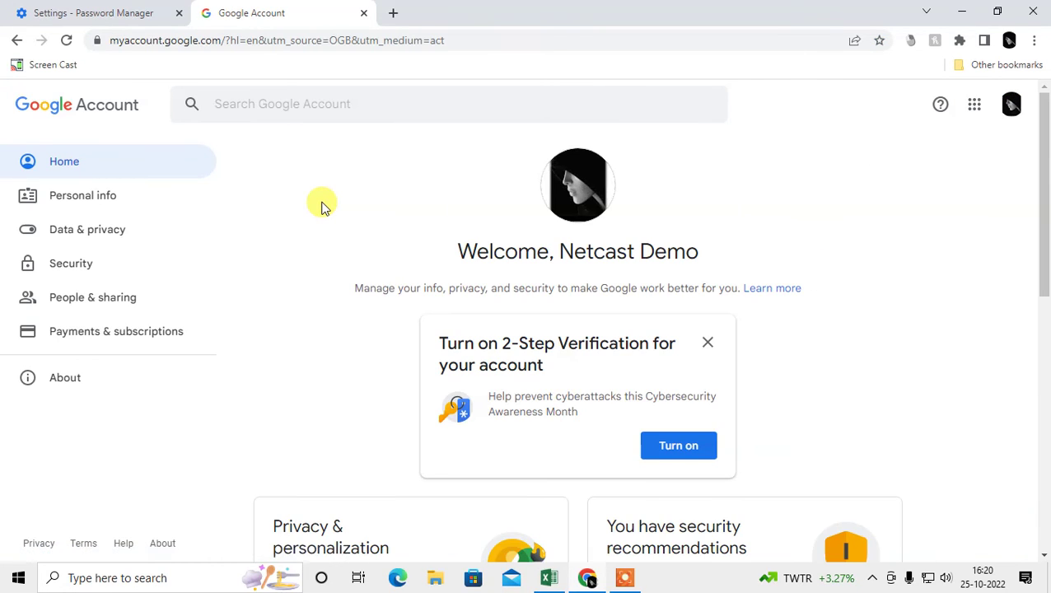
Open the Security page and scroll to Signing in to other sites.
scroll(516, 303, "down", 8)
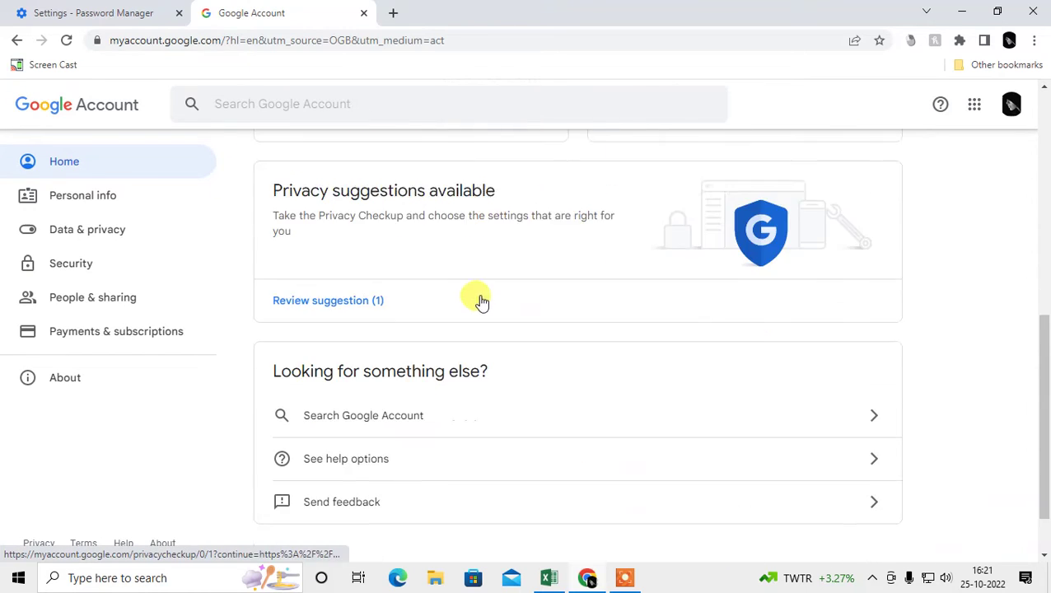
scroll(485, 298, "up", 7)
scroll(486, 303, "up", 2)
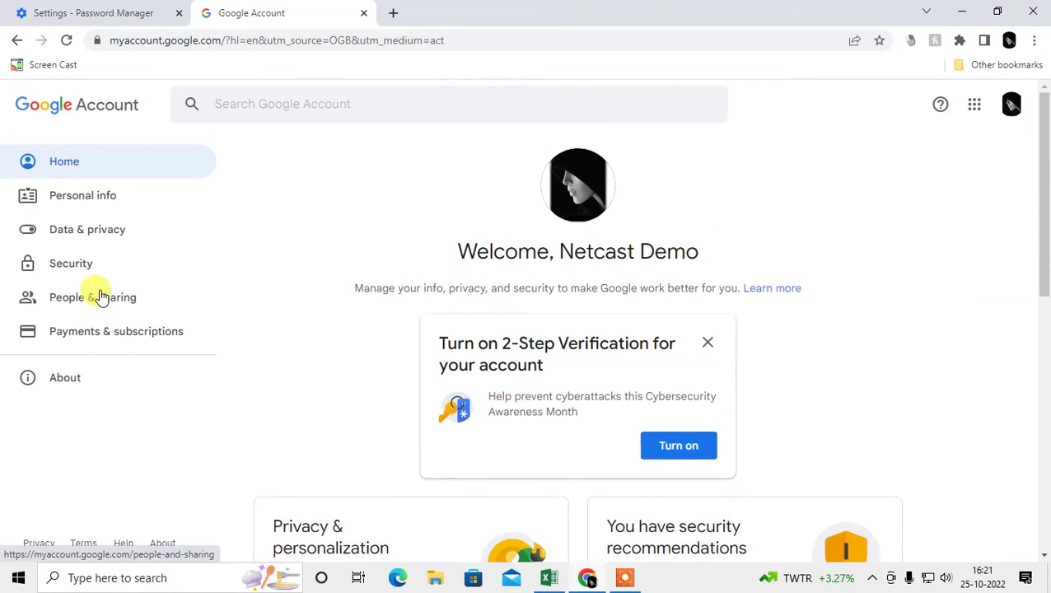
left_click(33, 271)
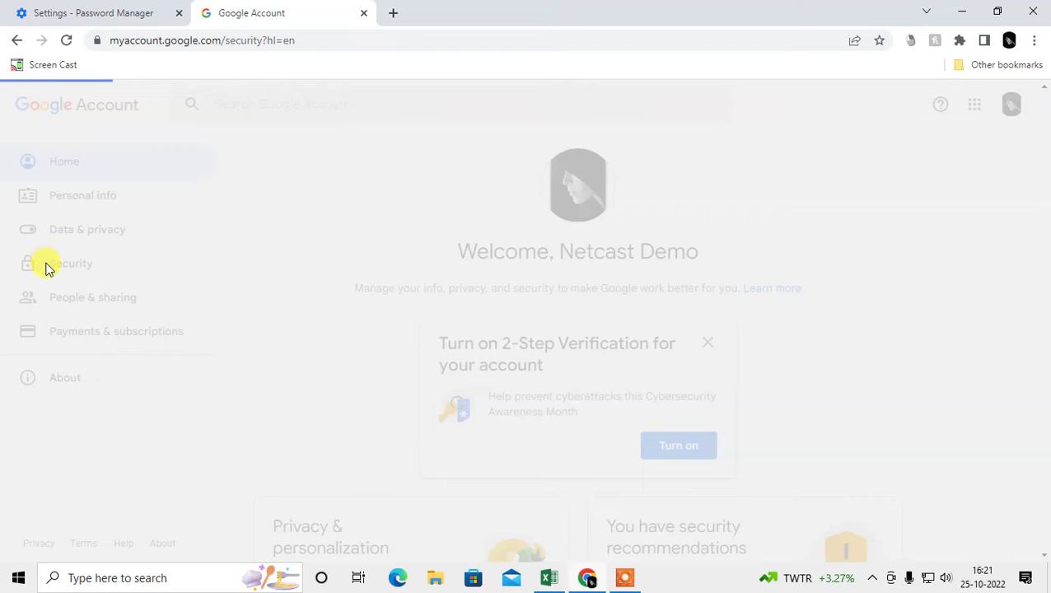
scroll(520, 282, "down", 8)
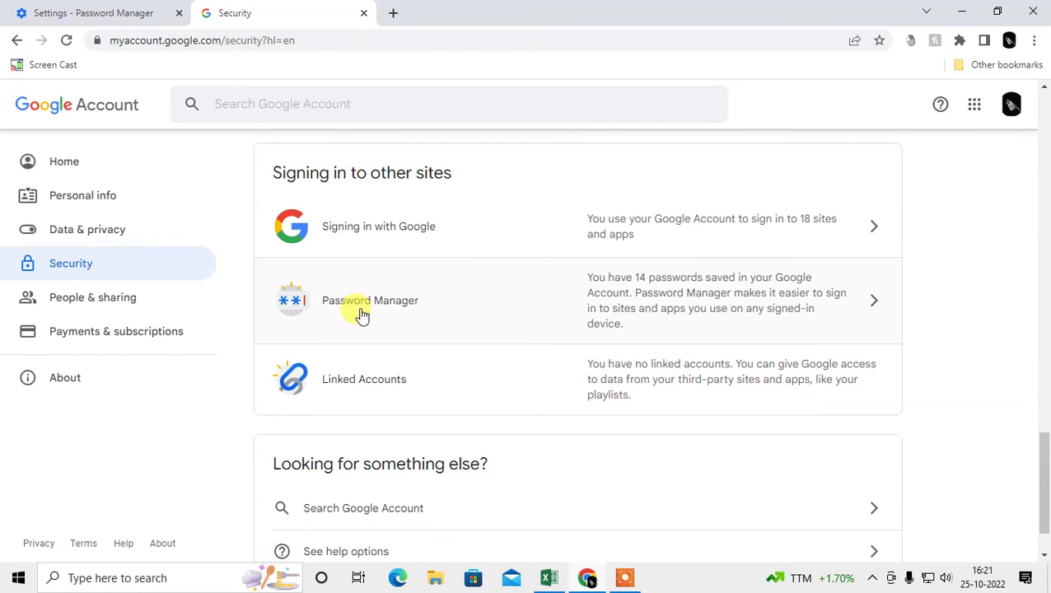
Open Password Manager, scroll its 14 saved sites, and open its web Settings.
left_click(511, 321)
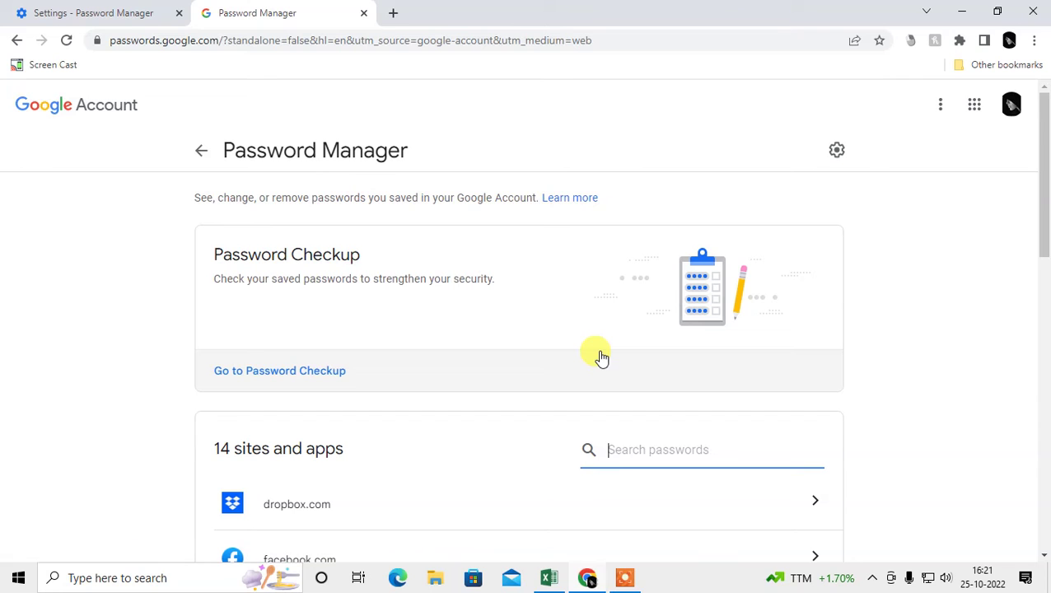
scroll(600, 355, "down", 10)
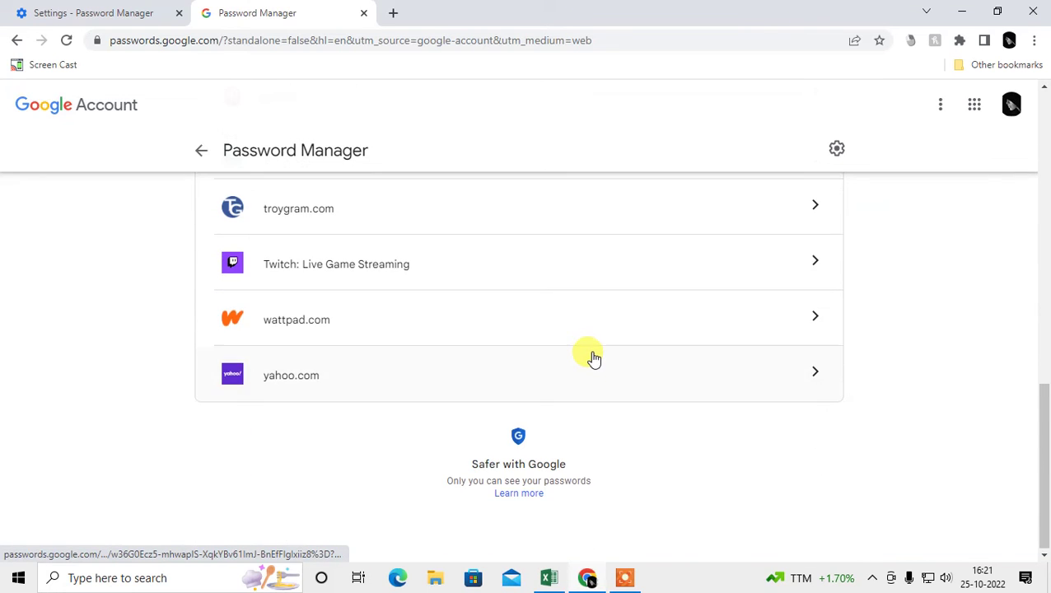
scroll(593, 358, "up", 10)
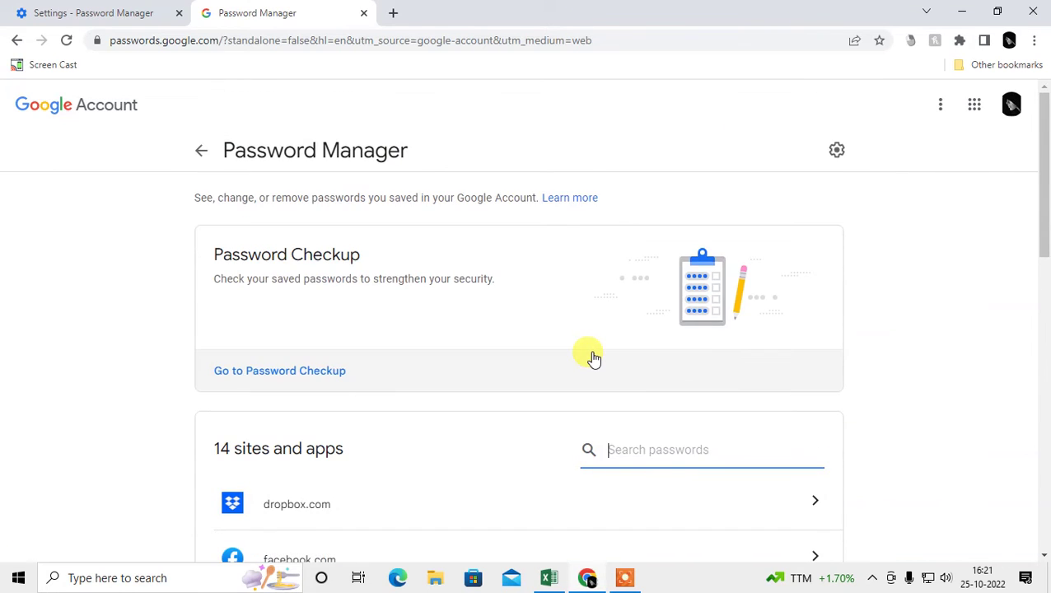
scroll(595, 359, "down", 2)
scroll(577, 354, "up", 3)
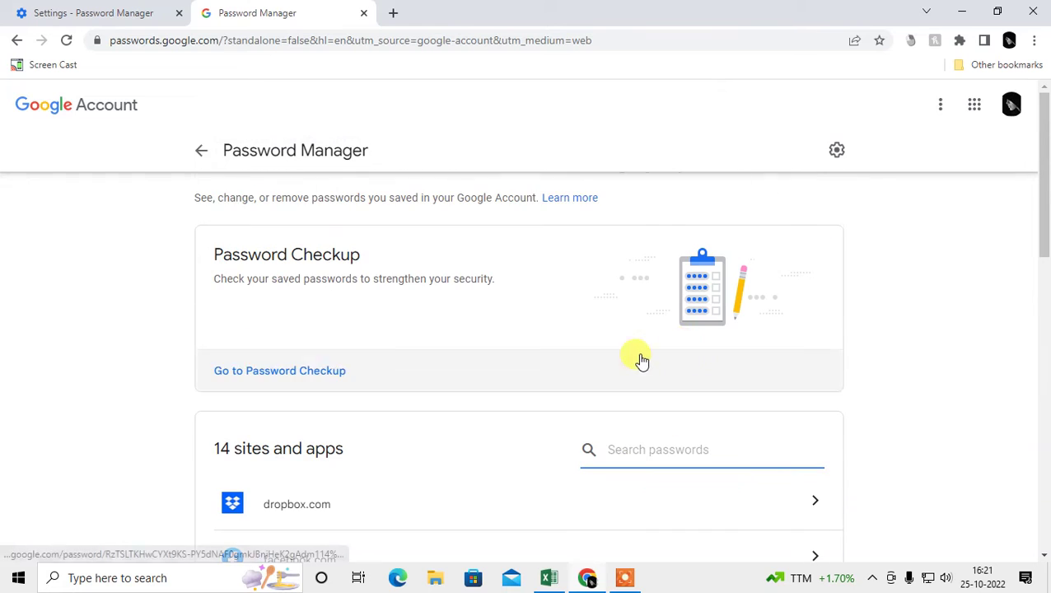
left_click(837, 149)
scroll(500, 303, "down", 1)
scroll(499, 303, "up", 1)
Switch Offer to save passwords off and back on, and check Auto sign-in.
left_click(198, 151)
left_click(842, 160)
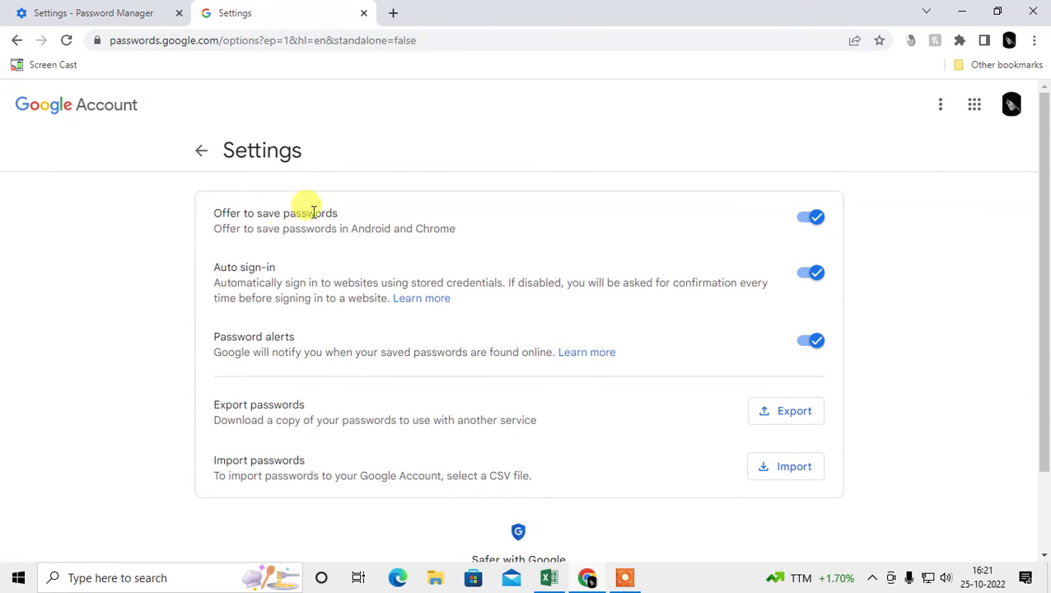
left_click(818, 227)
left_click(809, 221)
left_click(828, 277)
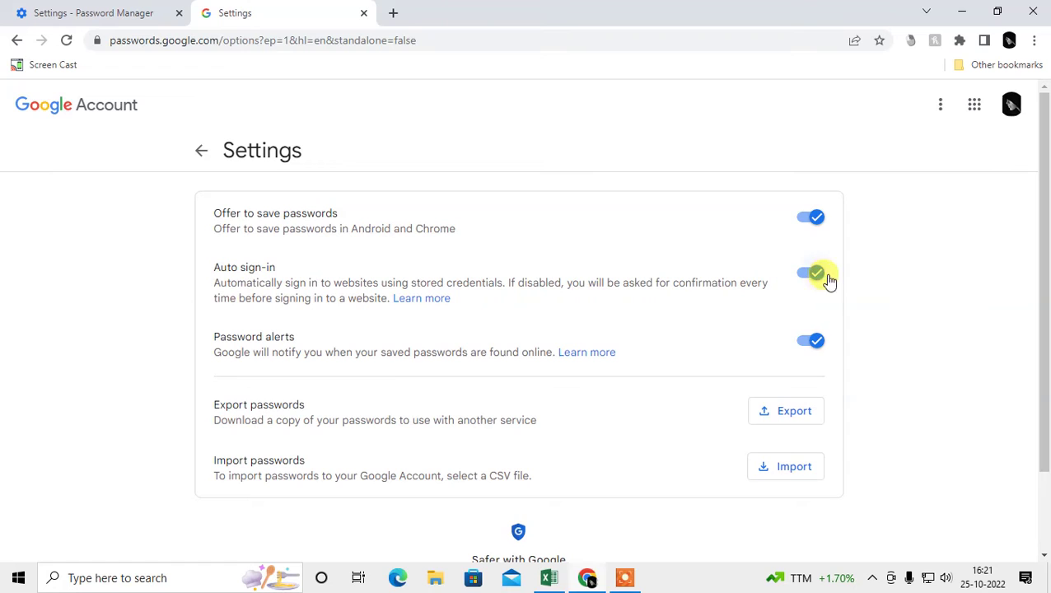
Read the Password alerts and Import descriptions, then return to the 14 saved sites.
left_click_drag(319, 356, 368, 354)
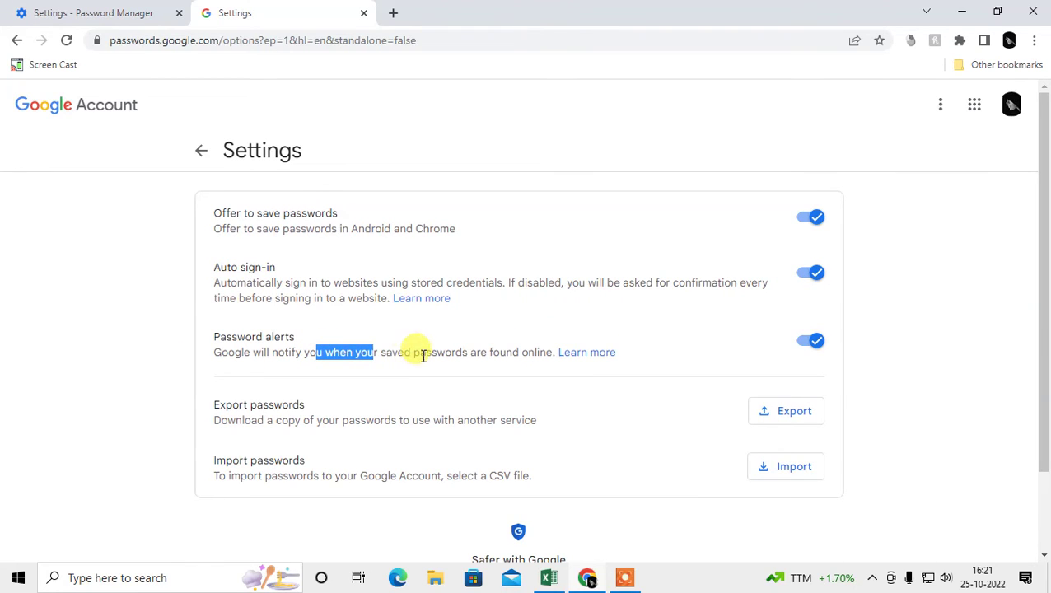
left_click_drag(481, 351, 547, 351)
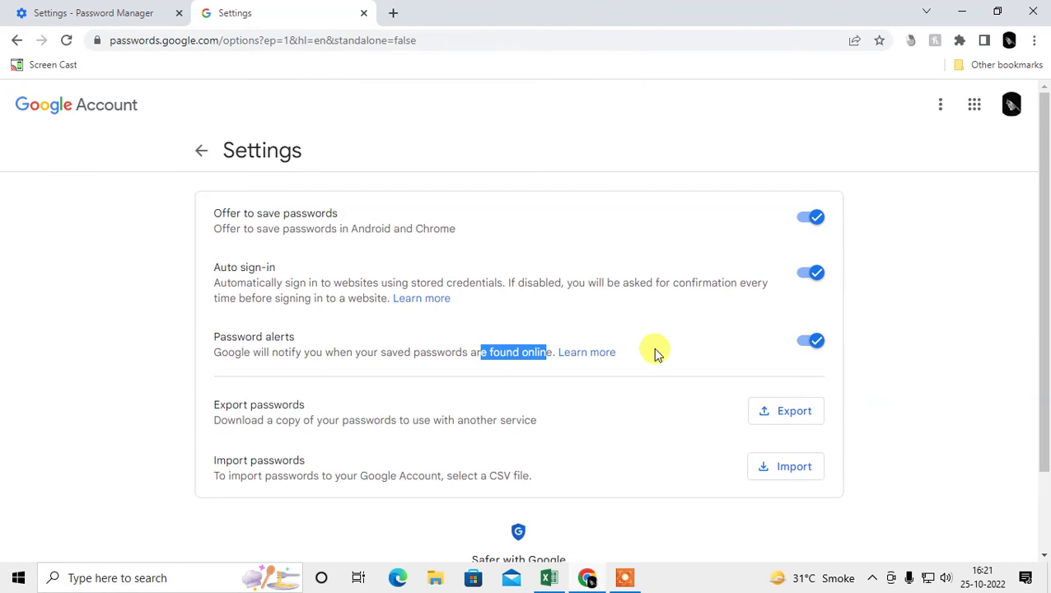
scroll(655, 351, "down", 2)
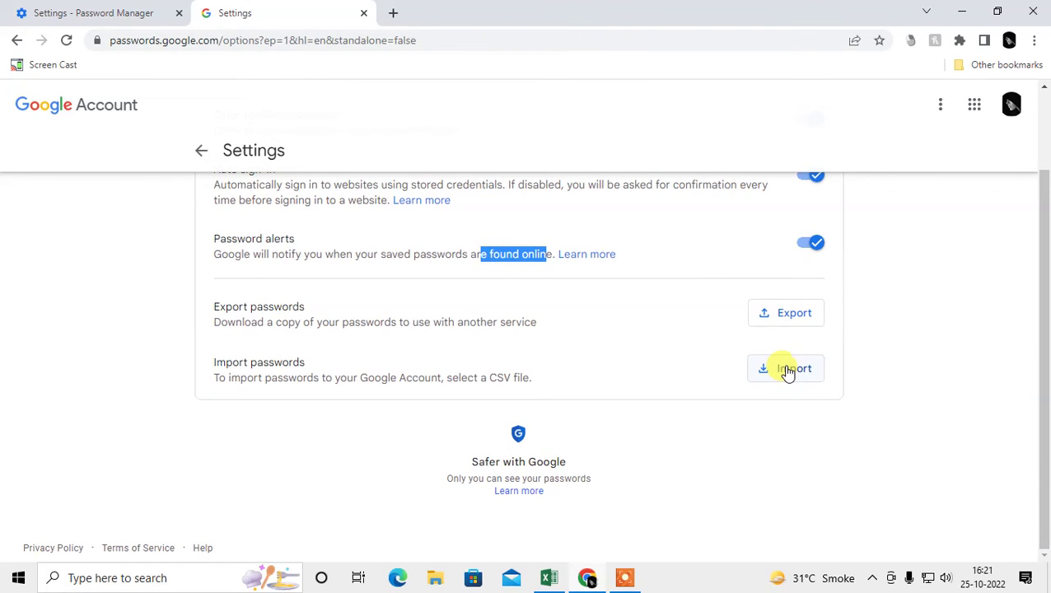
triple_click(512, 378)
left_click(734, 371)
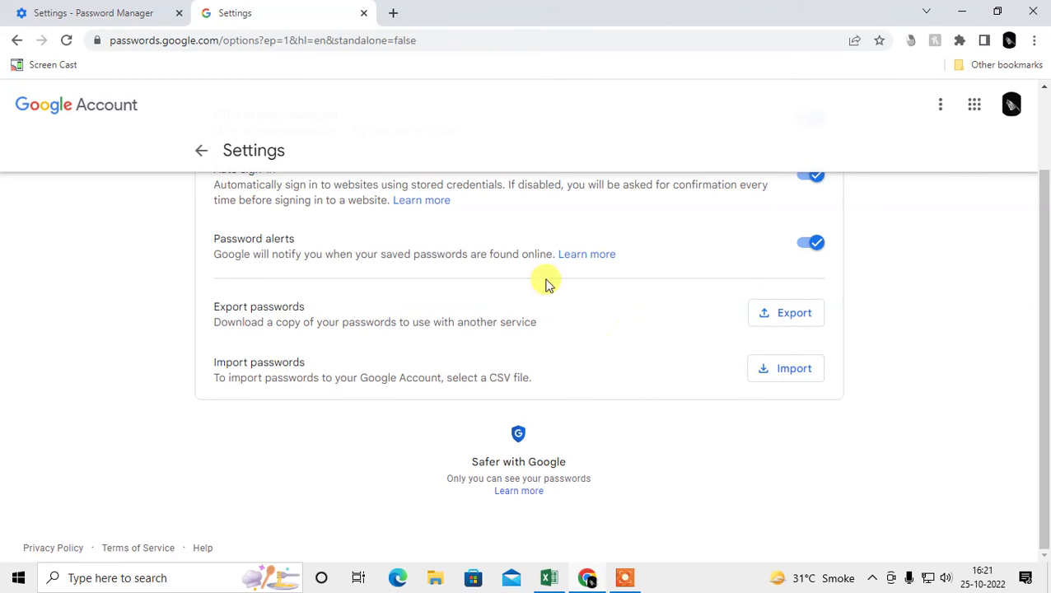
left_click(201, 150)
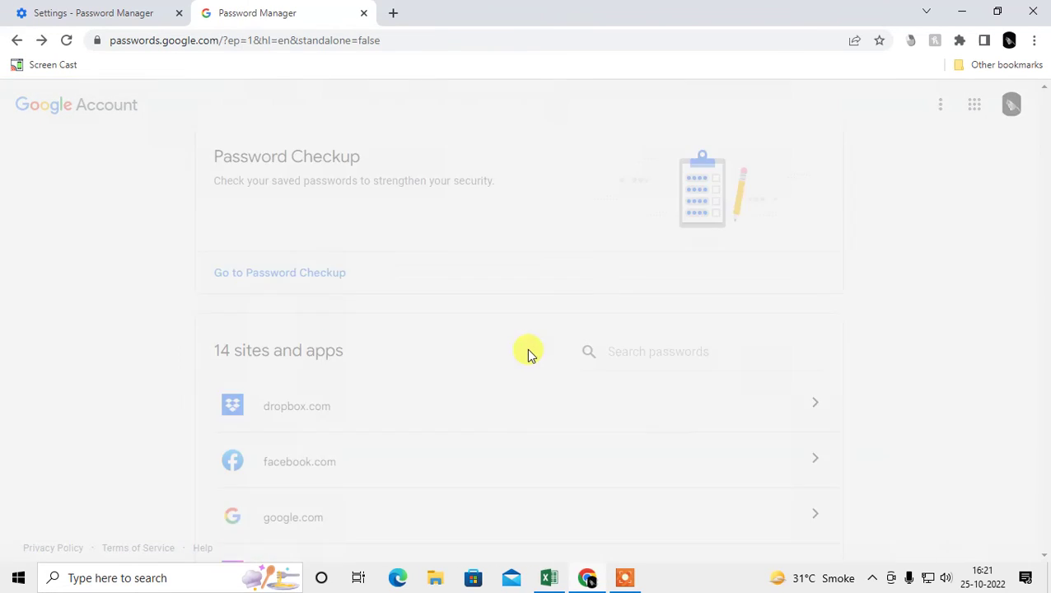
scroll(544, 351, "down", 5)
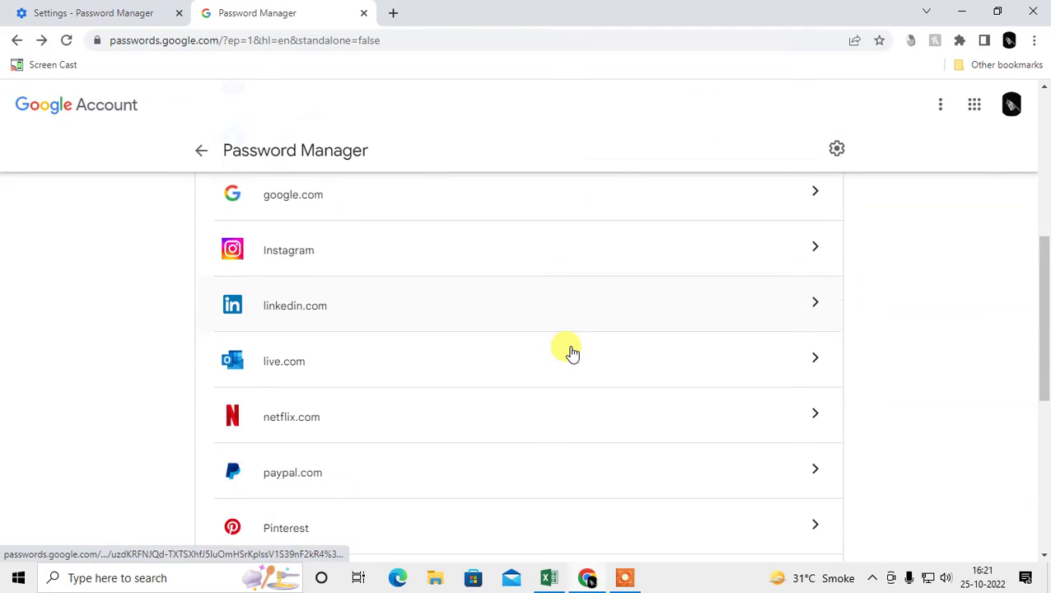
scroll(571, 352, "down", 2)
scroll(570, 352, "up", 5)
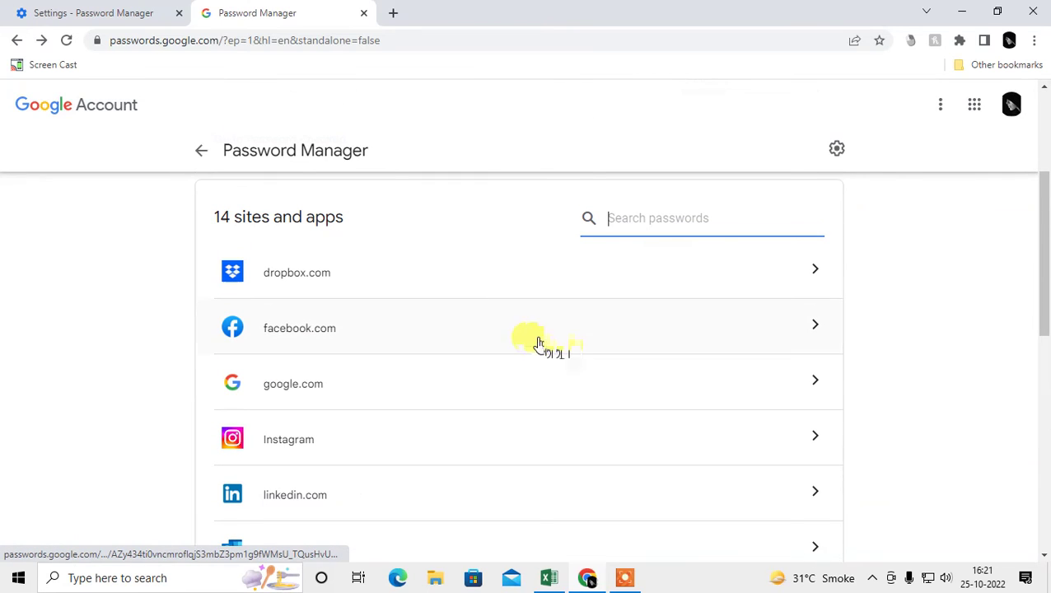
left_click(940, 105)
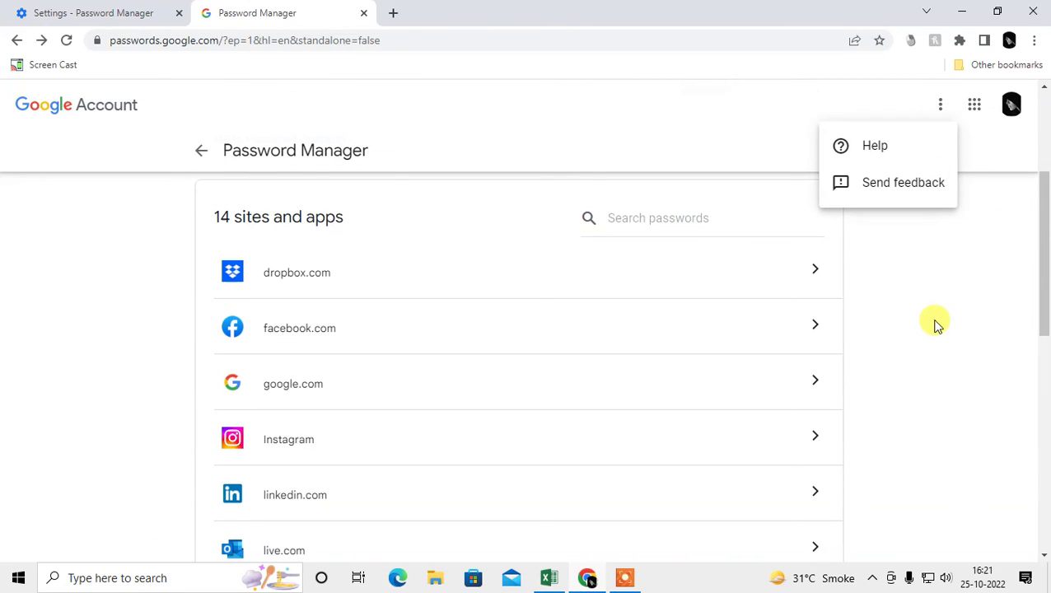
scroll(723, 405, "up", 2)
scroll(722, 406, "down", 10)
scroll(723, 407, "up", 10)
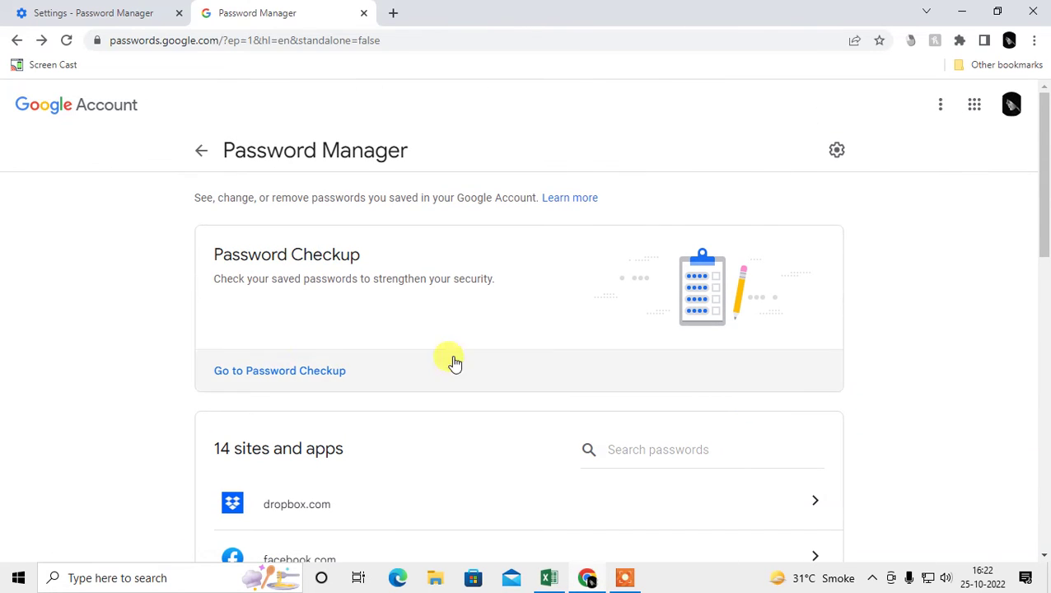
scroll(576, 301, "down", 4)
scroll(511, 297, "up", 4)
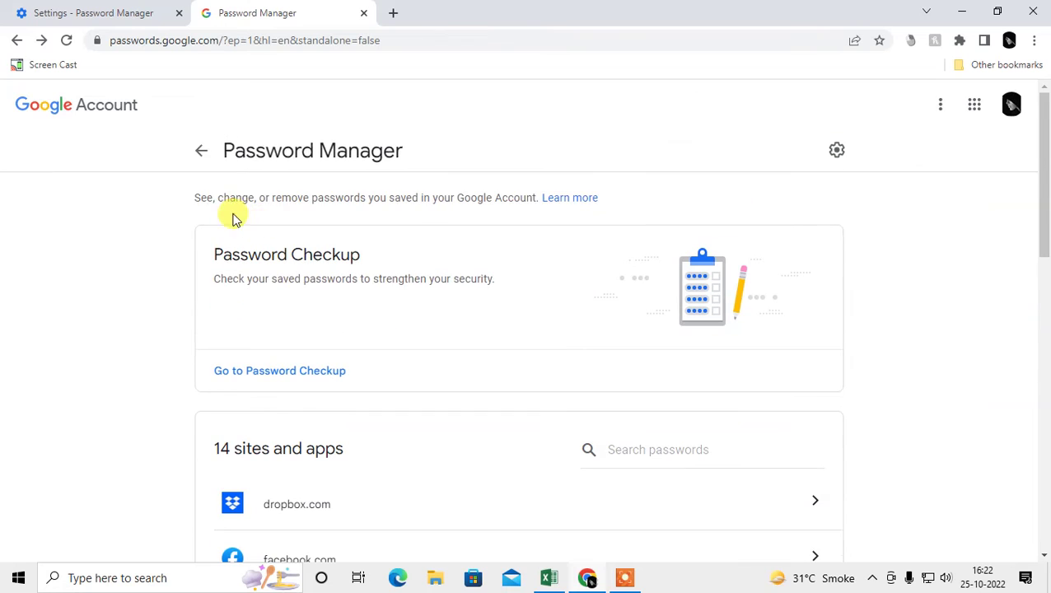
scroll(680, 319, "down", 4)
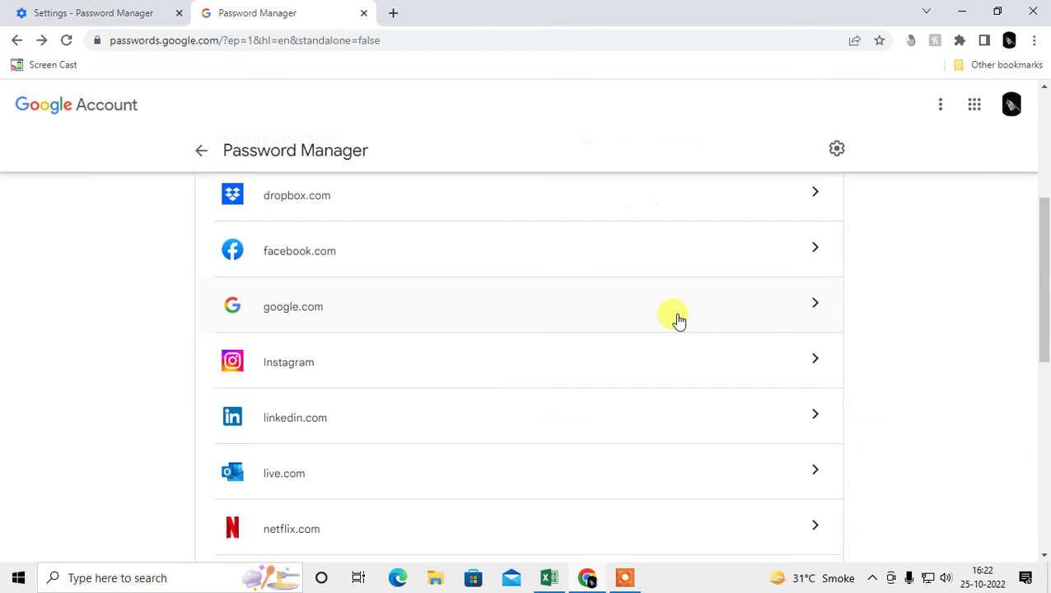
scroll(734, 341, "up", 2)
left_click(593, 342)
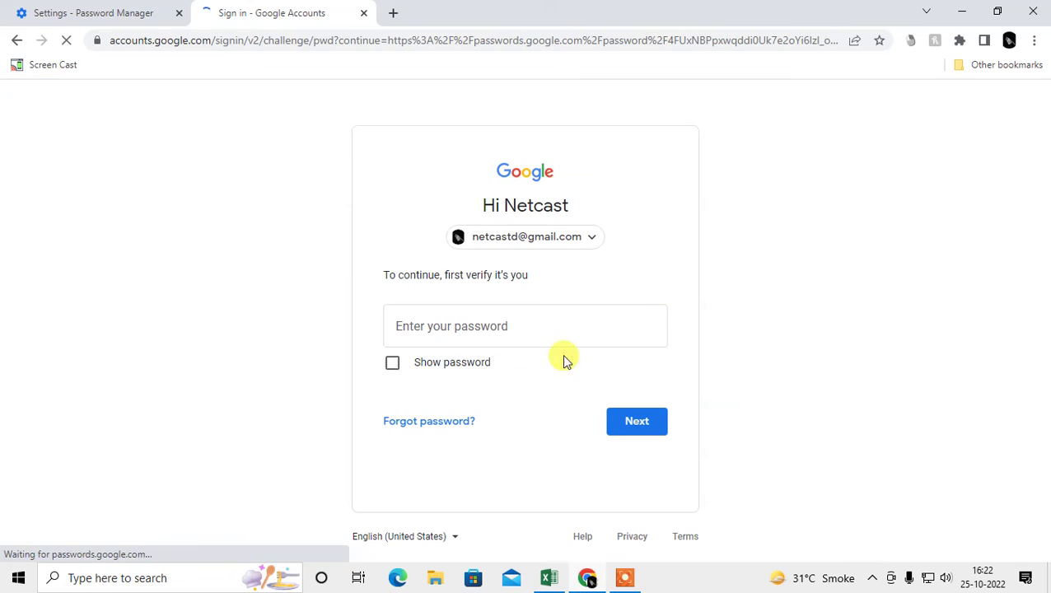
Verify your identity by entering the account password and submitting it.
left_click(453, 329)
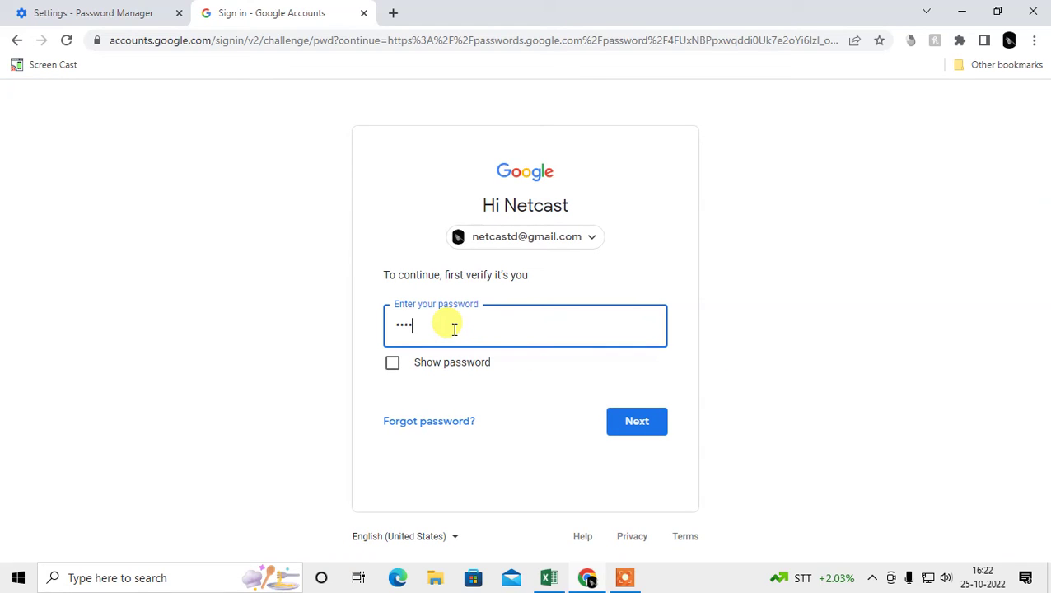
left_click(655, 422)
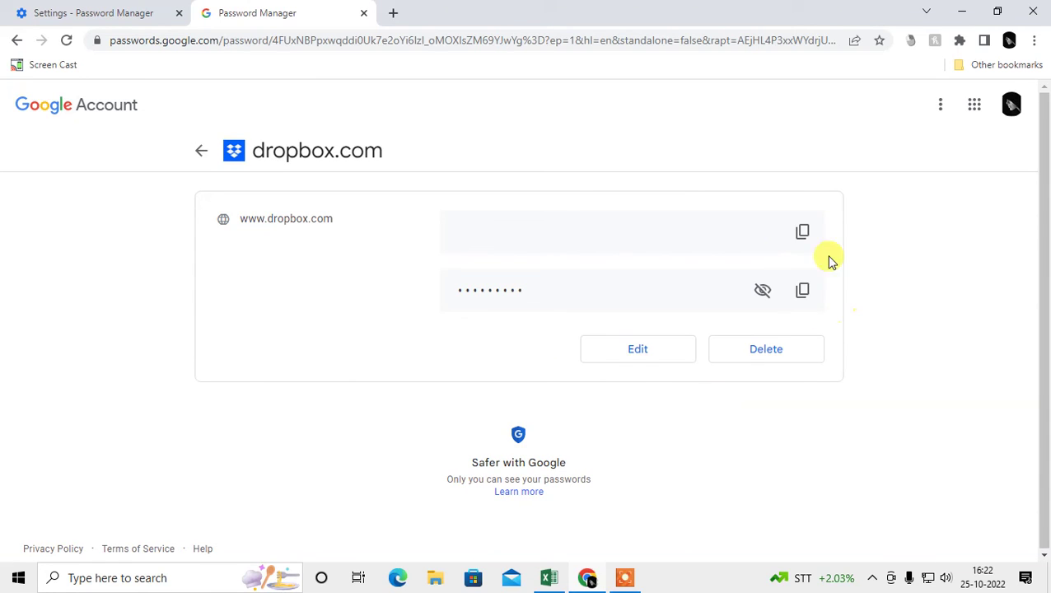
View the dropbox.com entry, return to the 14-site list, and check the help menu.
left_click(759, 361)
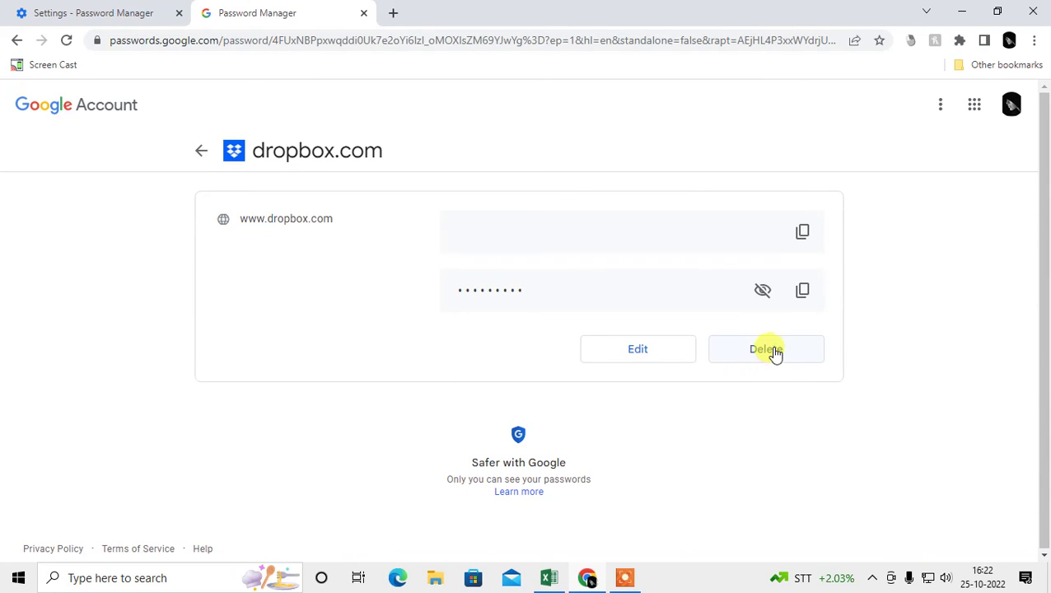
left_click(202, 153)
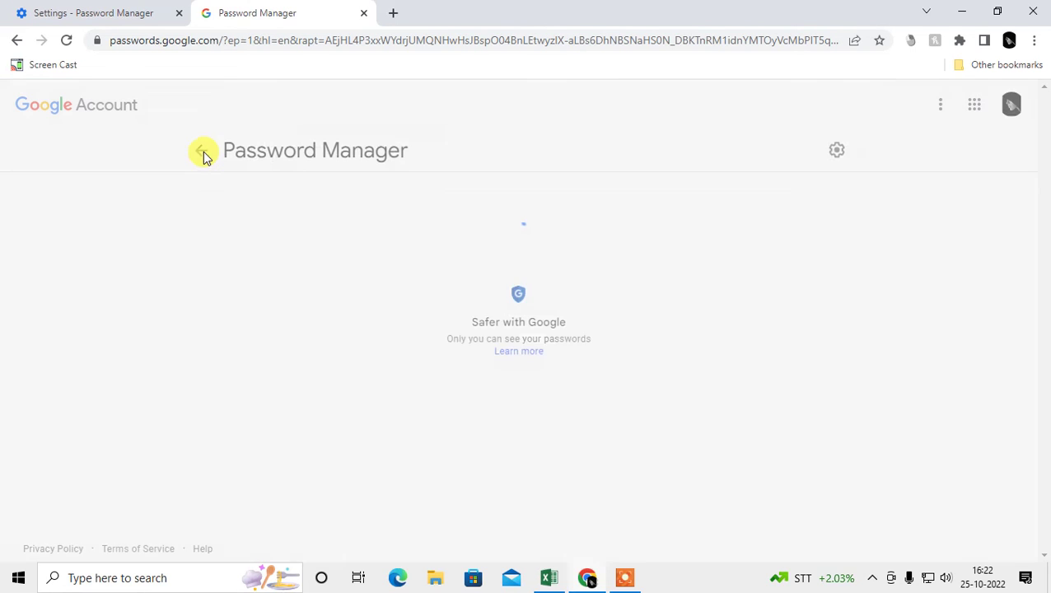
scroll(368, 376, "down", 3)
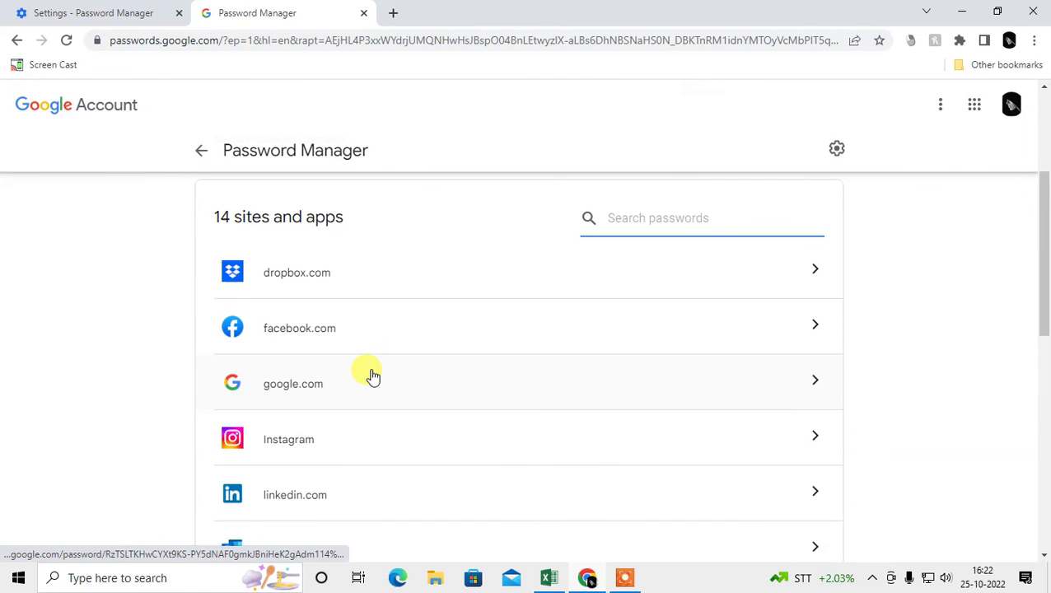
scroll(424, 387, "down", 7)
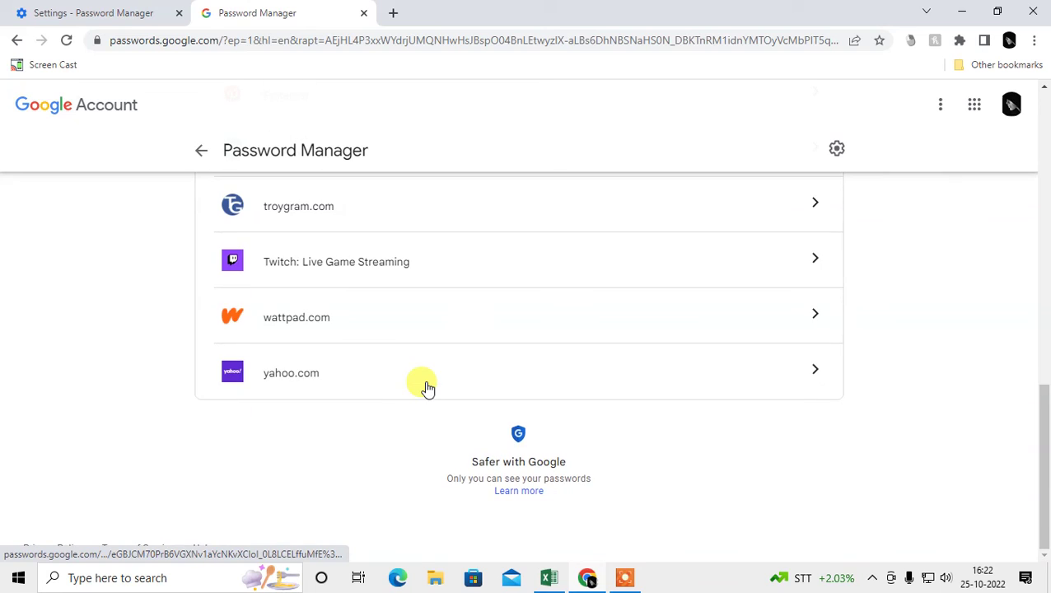
scroll(424, 389, "up", 10)
left_click(940, 104)
left_click(904, 325)
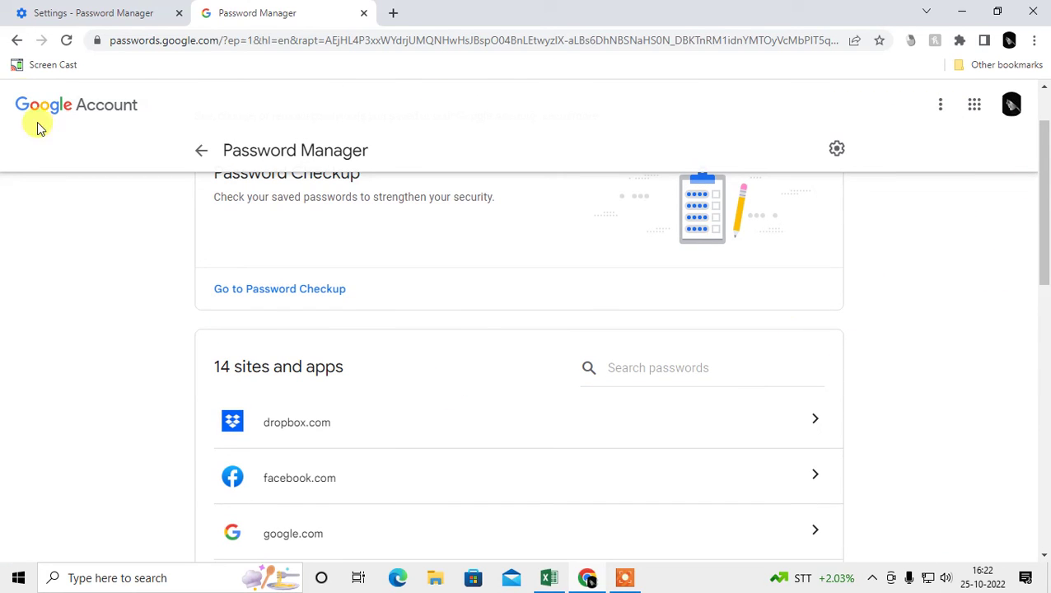